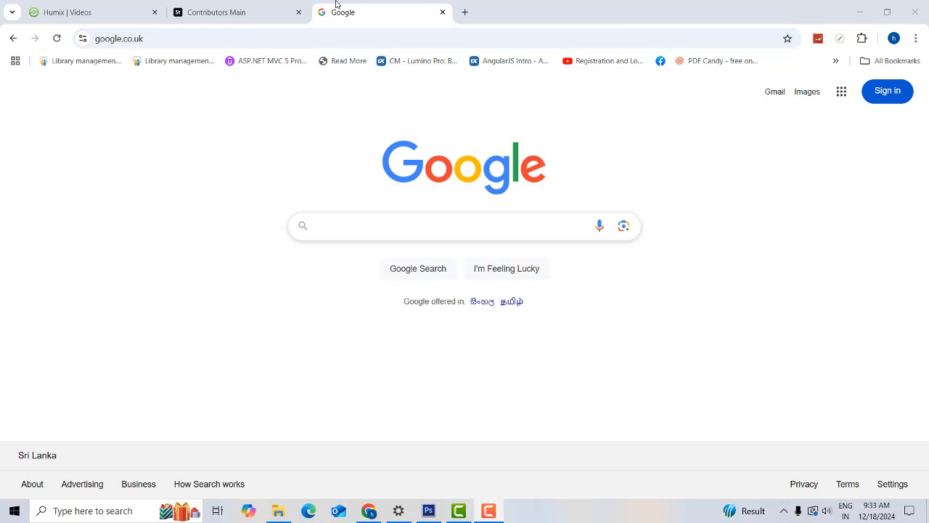
Open the website tutussfunny.com.
left_click(207, 38)
type("tutussfunny.com")
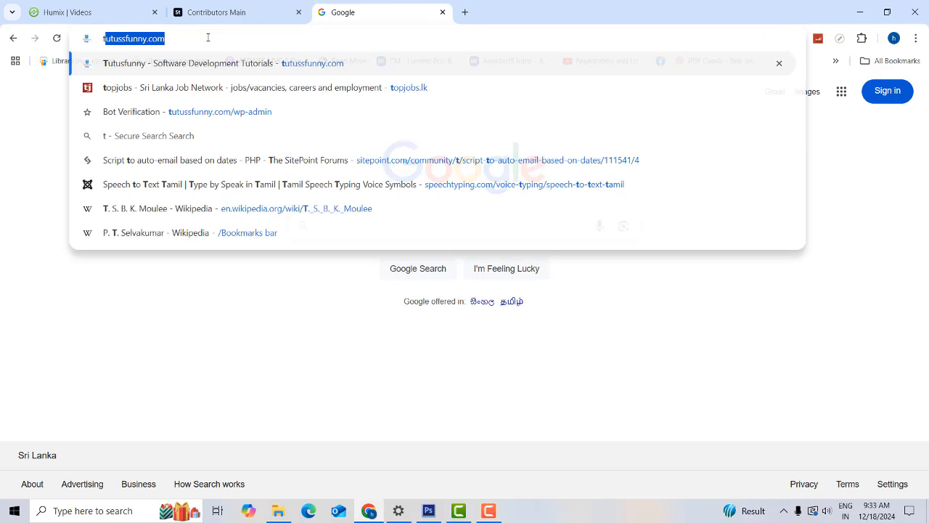
key("Return")
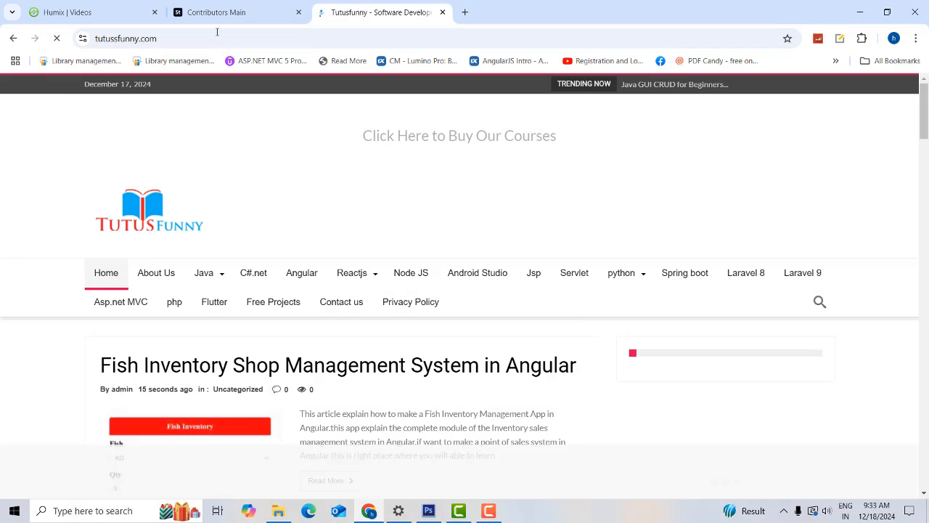
Look over the Tutusfunny home page and select its full web address.
left_click(209, 37)
scroll(353, 156, "down", 3)
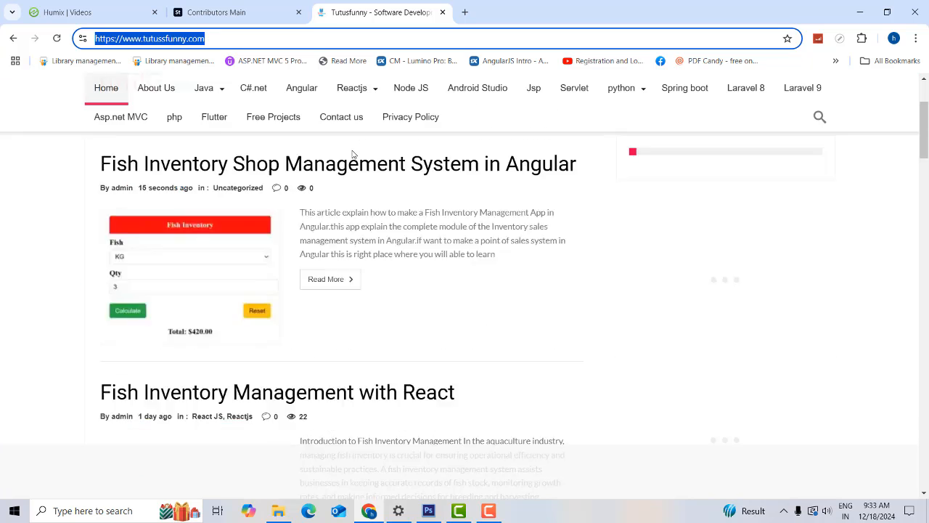
scroll(341, 167, "up", 4)
scroll(327, 200, "down", 1)
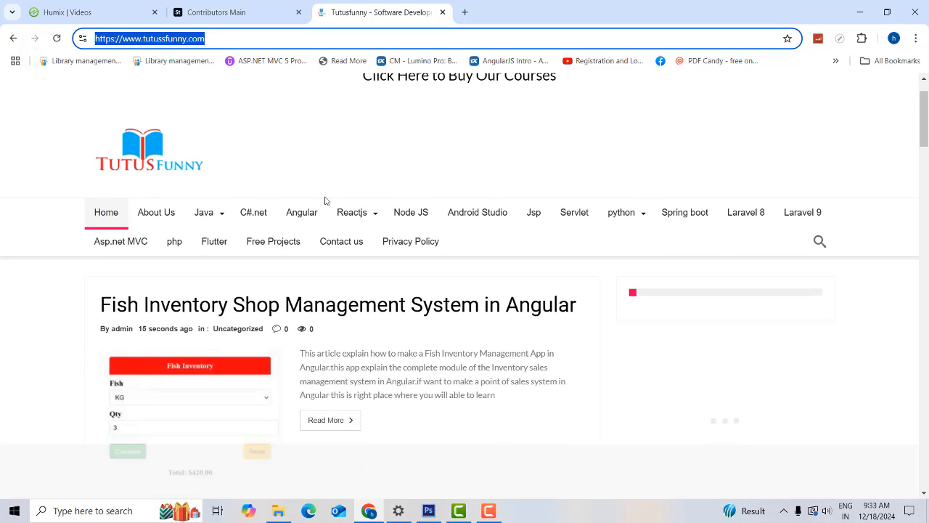
scroll(320, 198, "up", 1)
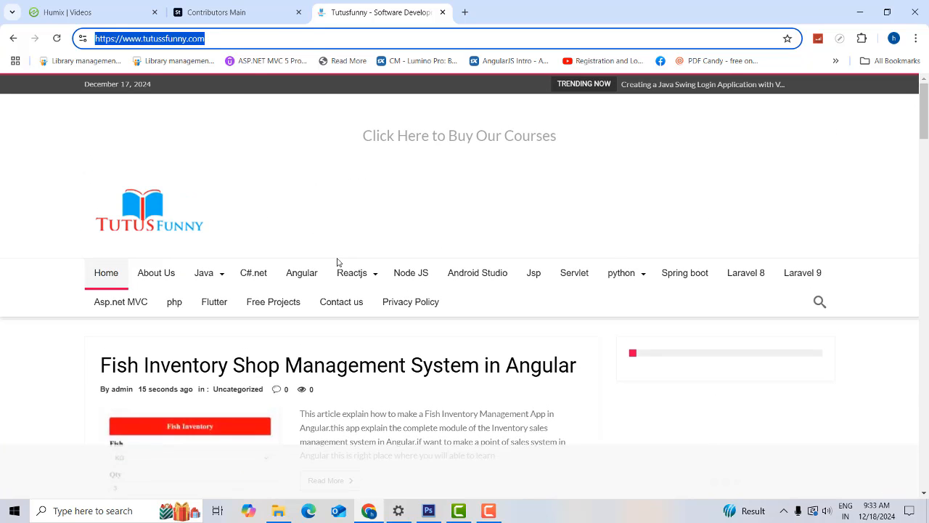
scroll(335, 264, "down", 3)
scroll(334, 266, "up", 3)
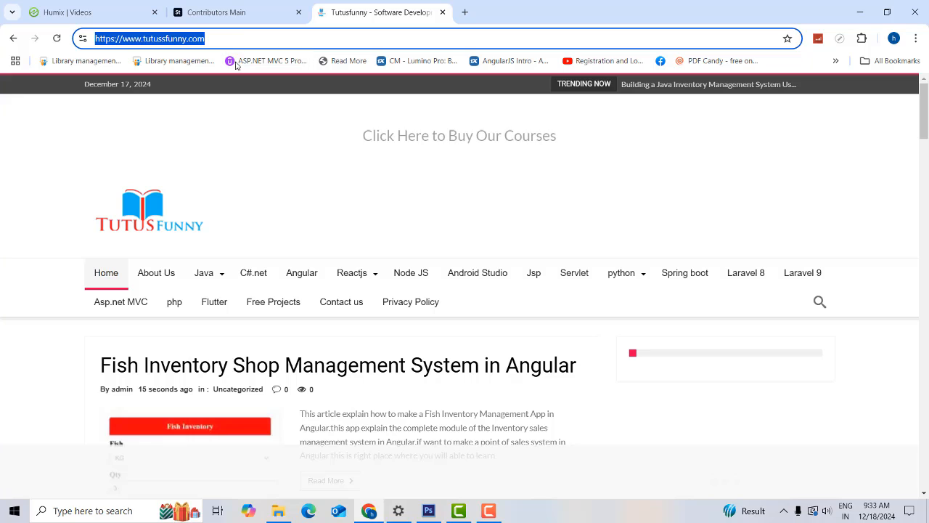
triple_click(205, 41)
triple_click(232, 39)
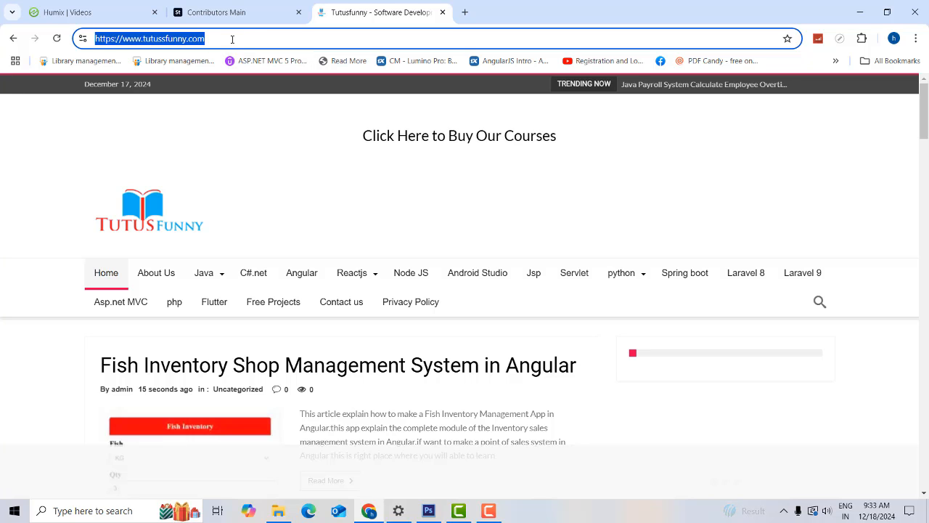
triple_click(232, 40)
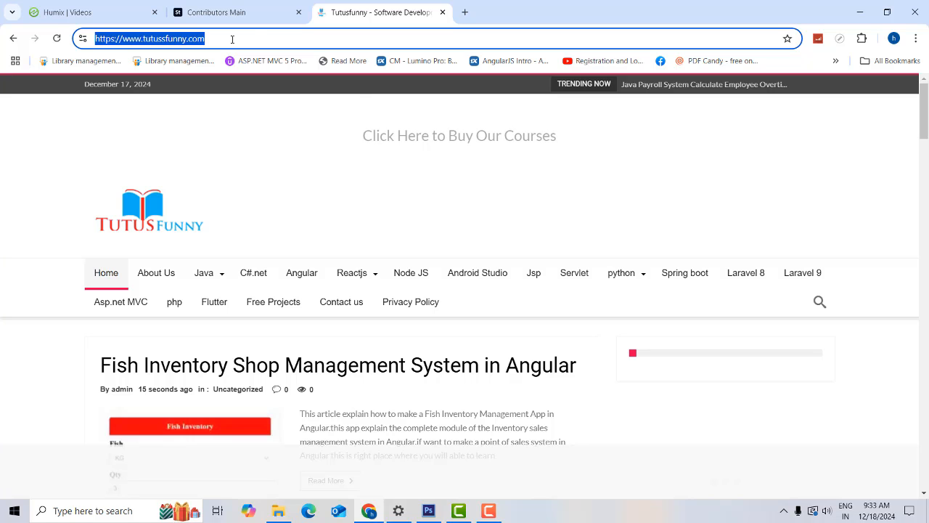
Open Google in a new browser tab and search for "semrush".
left_click(465, 13)
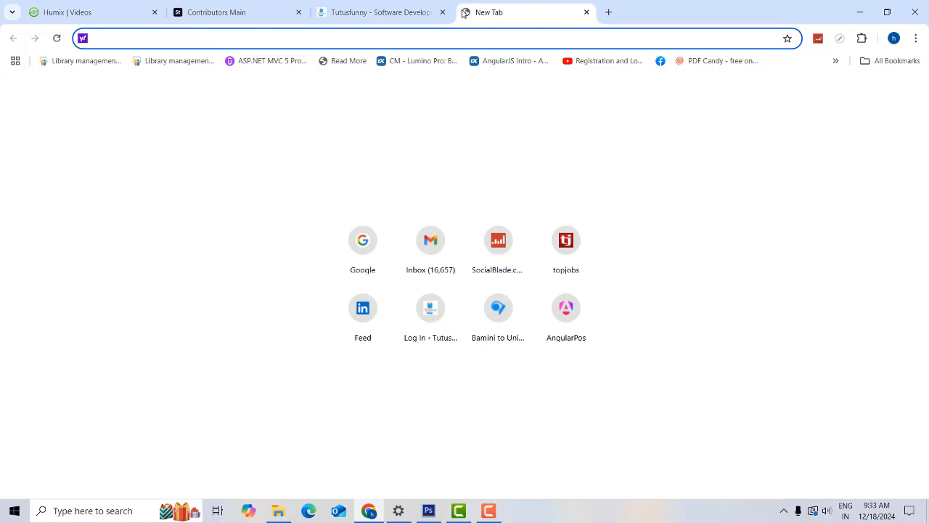
type("g")
key("Return")
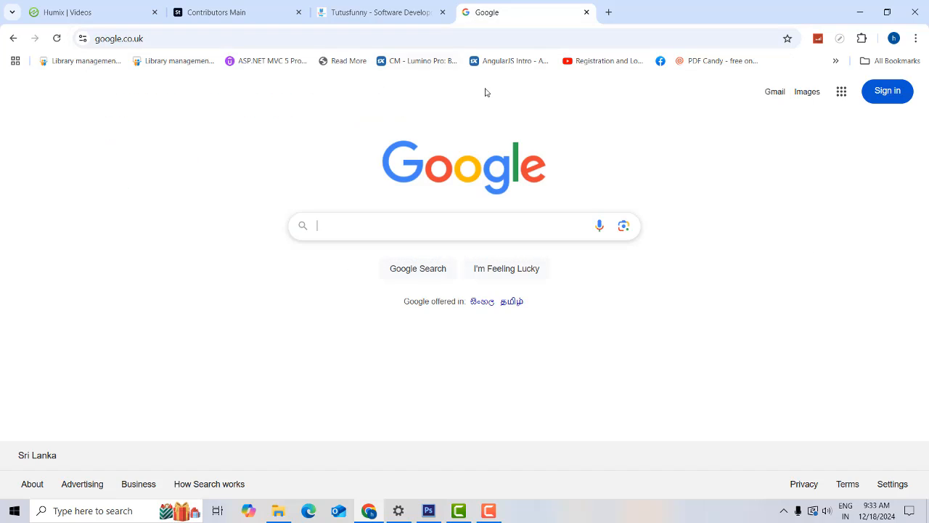
type("su")
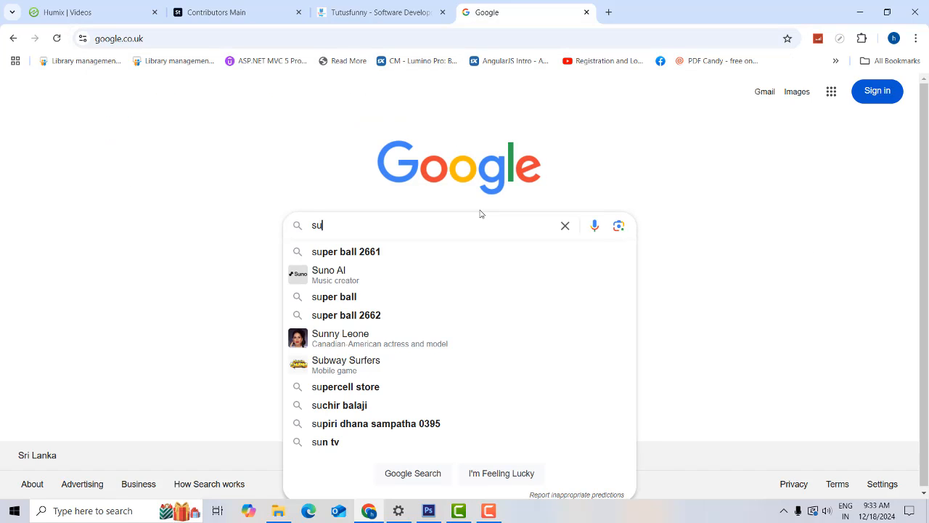
key("Down")
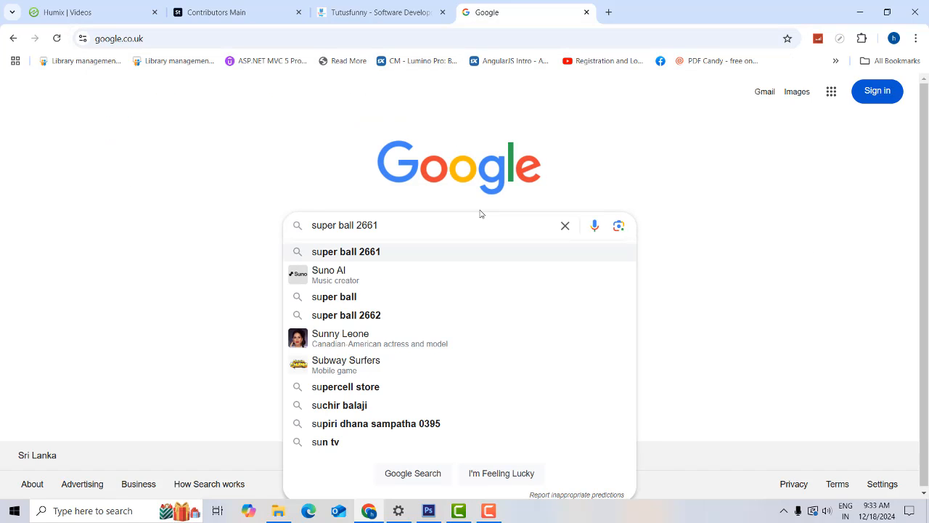
key("BackSpace")
key("BackSpace")
key("BackSpace")
key("BackSpace")
key("BackSpace")
key("BackSpace")
key("BackSpace")
key("BackSpace")
key("BackSpace")
key("BackSpace")
key("BackSpace")
key("BackSpace")
key("BackSpace")
key("BackSpace")
type("e")
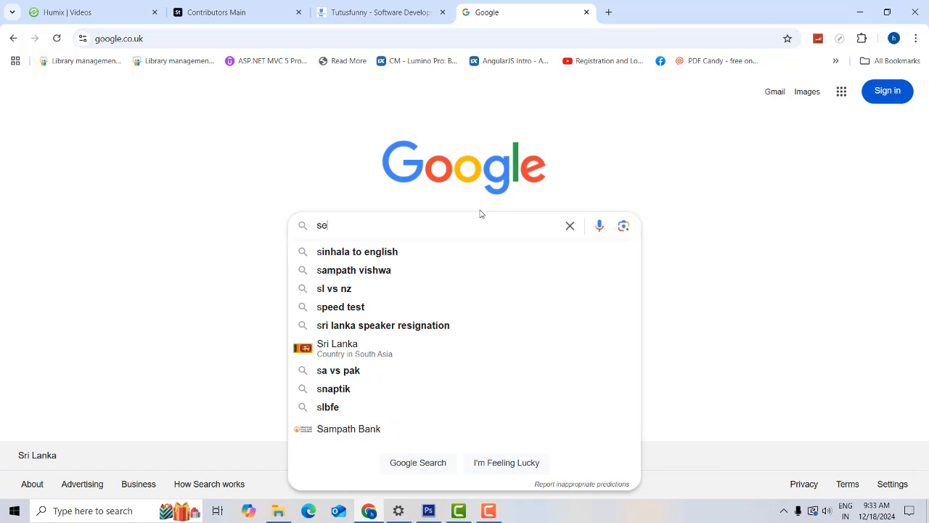
type("mr")
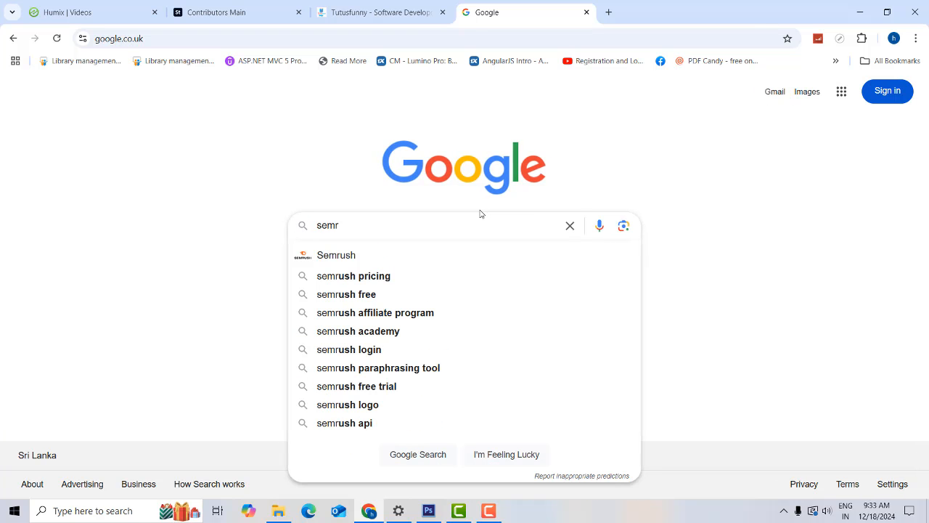
type("ush")
key("Return")
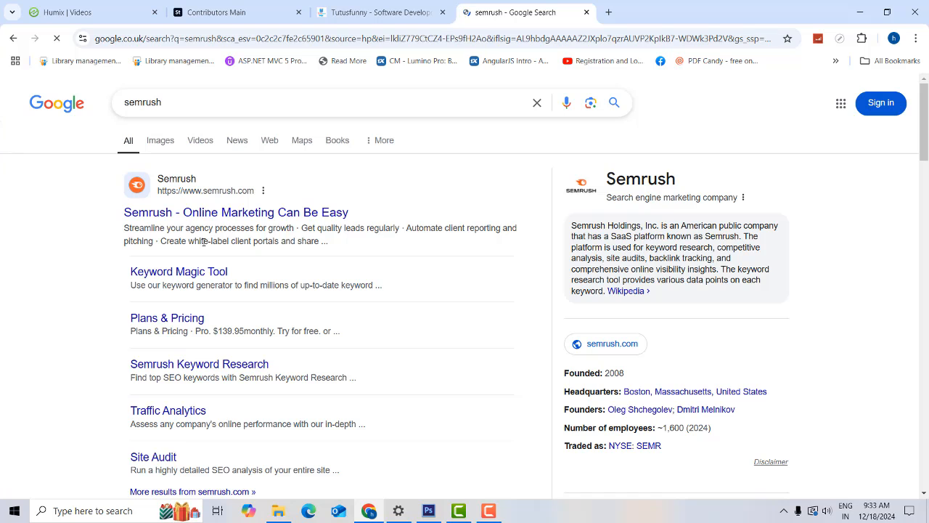
Open the official Semrush website from the search results and go to its login page.
left_click(242, 214)
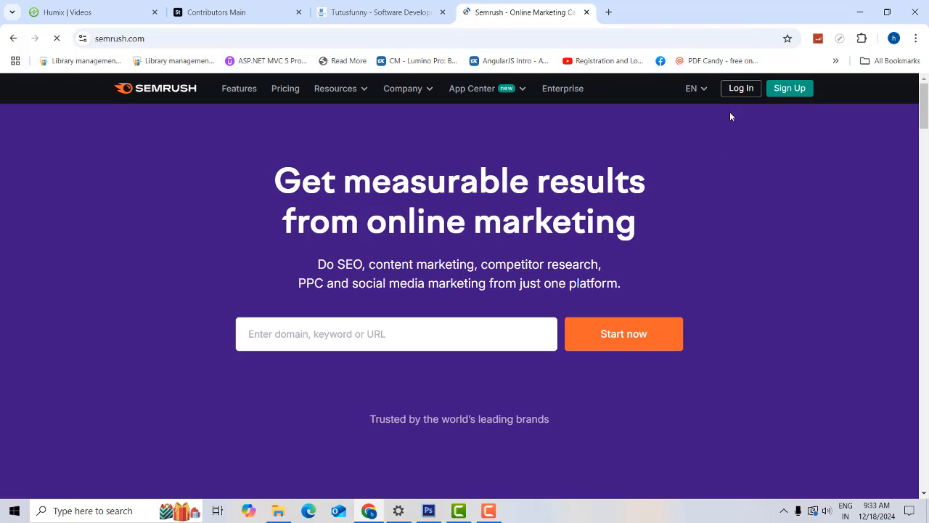
left_click(742, 89)
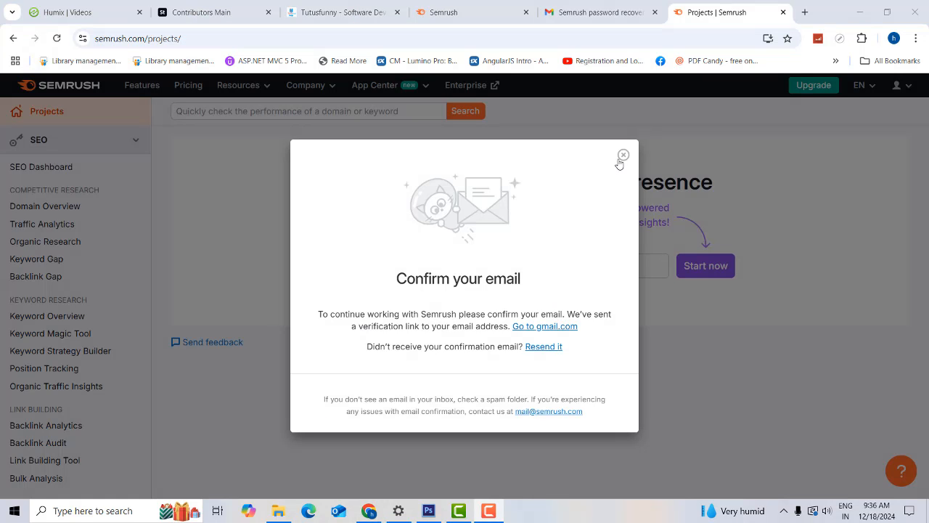
Dismiss the email confirmation dialog and look through the list of SEO tools on the Projects page.
left_click(622, 155)
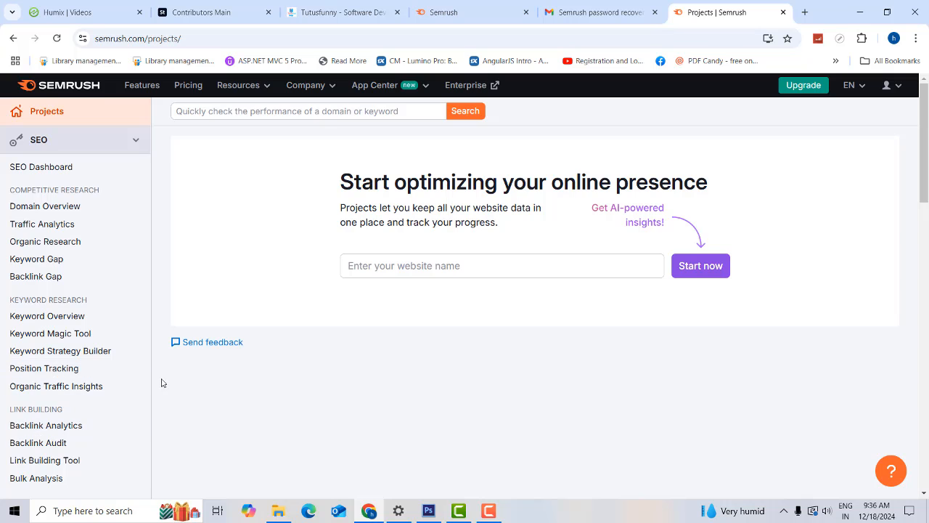
scroll(145, 380, "down", 1)
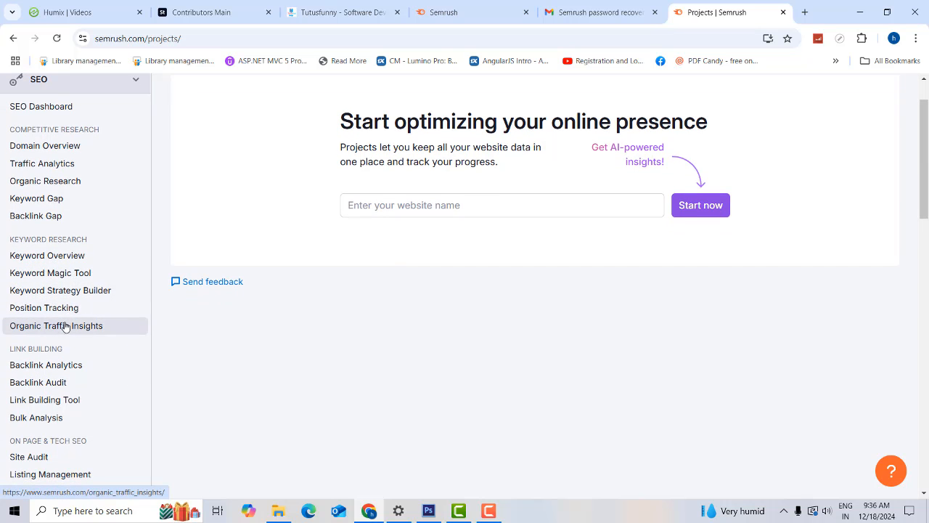
scroll(22, 367, "down", 2)
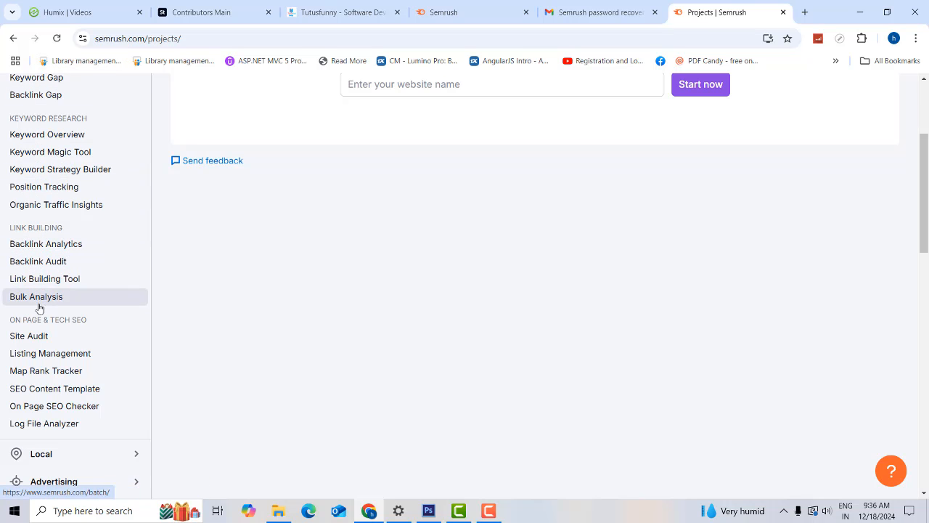
scroll(36, 432, "down", 2)
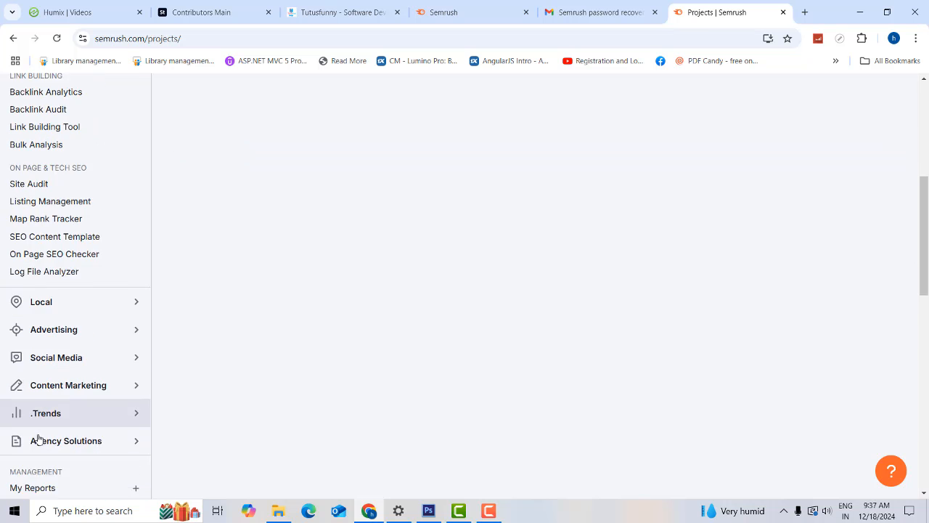
scroll(38, 440, "up", 5)
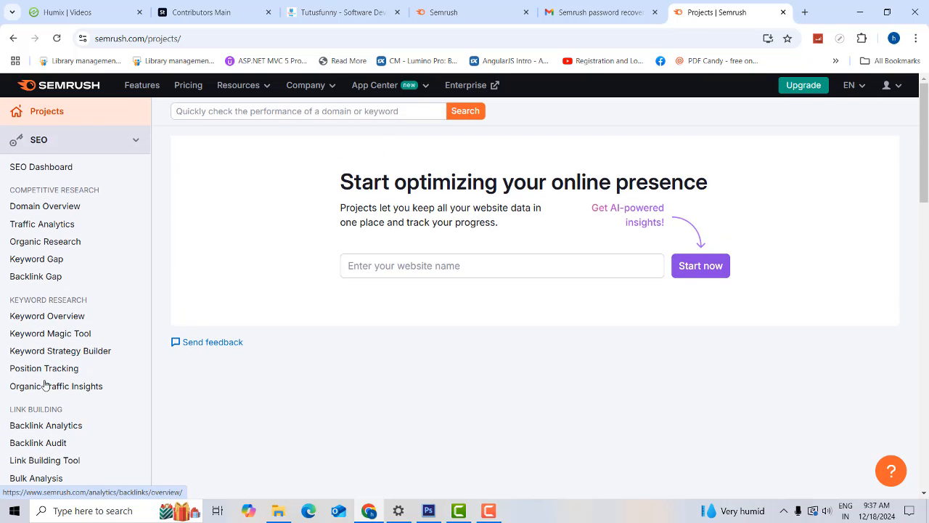
right_click(792, 87)
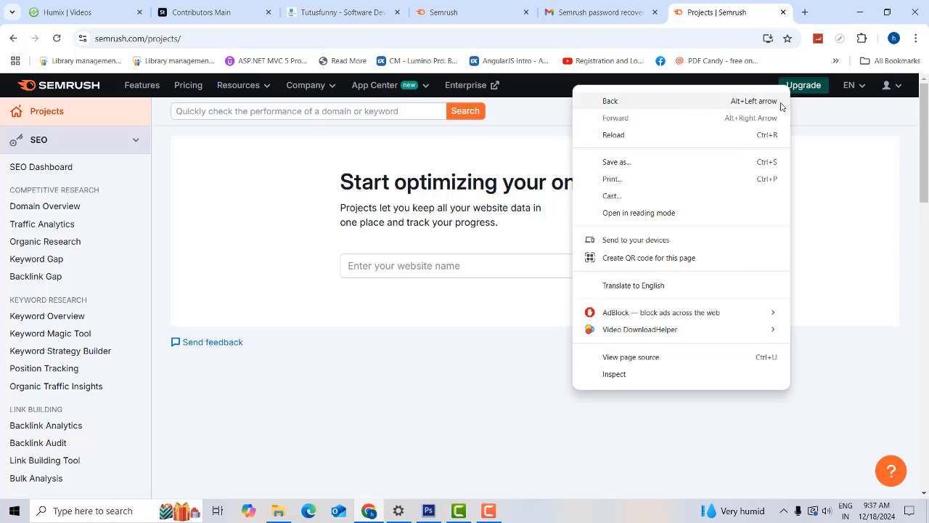
left_click(835, 121)
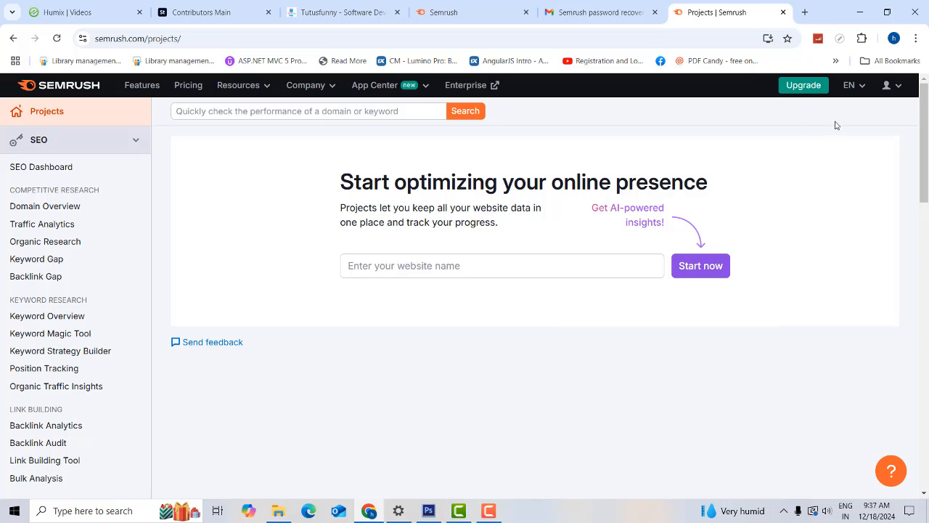
left_click(794, 87)
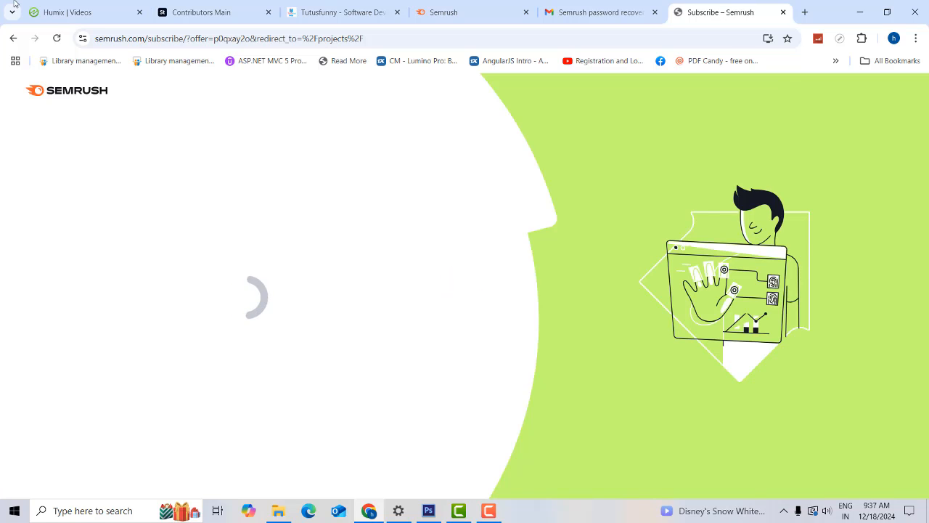
left_click(13, 38)
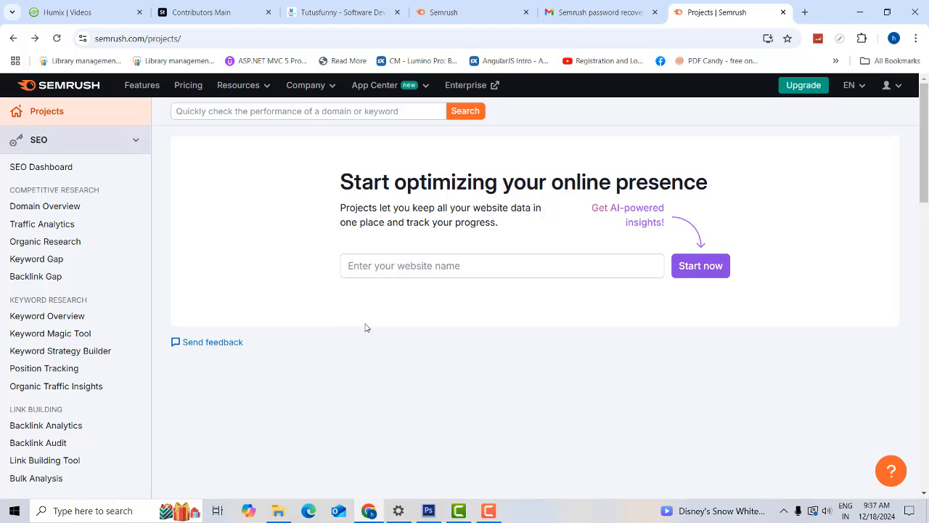
Open the Site Audit tool from the On Page & Tech SEO group.
scroll(398, 340, "down", 3)
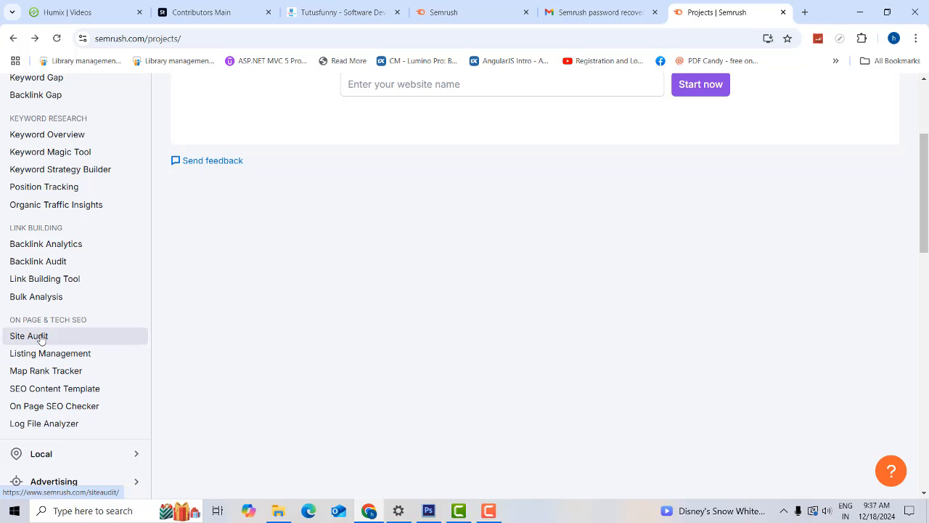
scroll(87, 224, "up", 2)
scroll(87, 138, "down", 2)
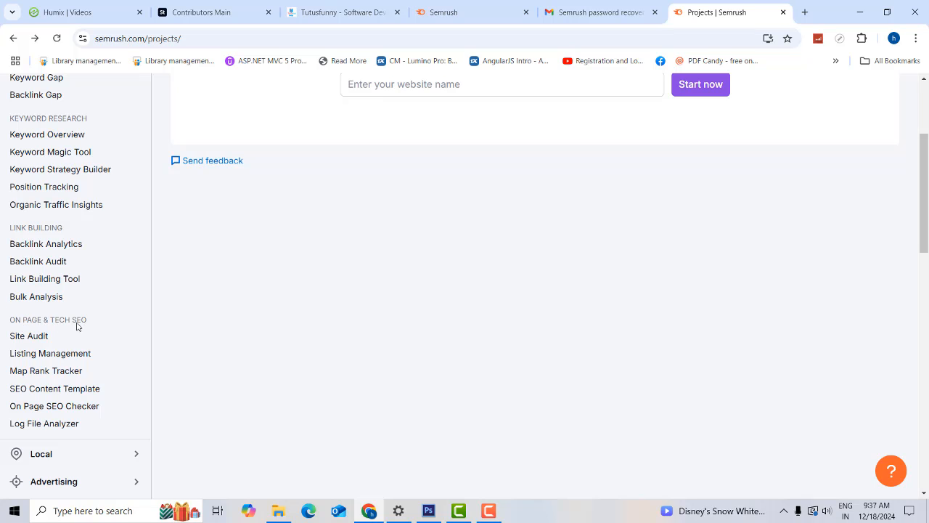
left_click(31, 338)
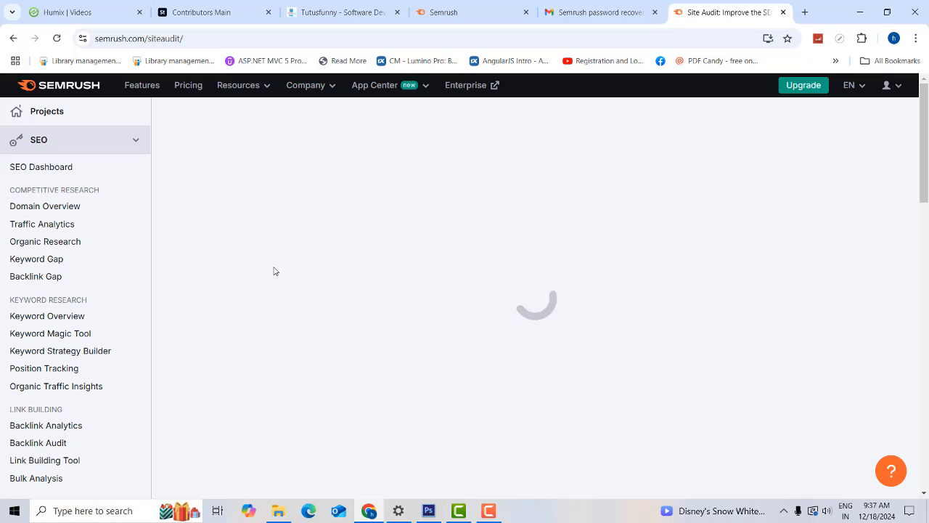
scroll(94, 276, "down", 1)
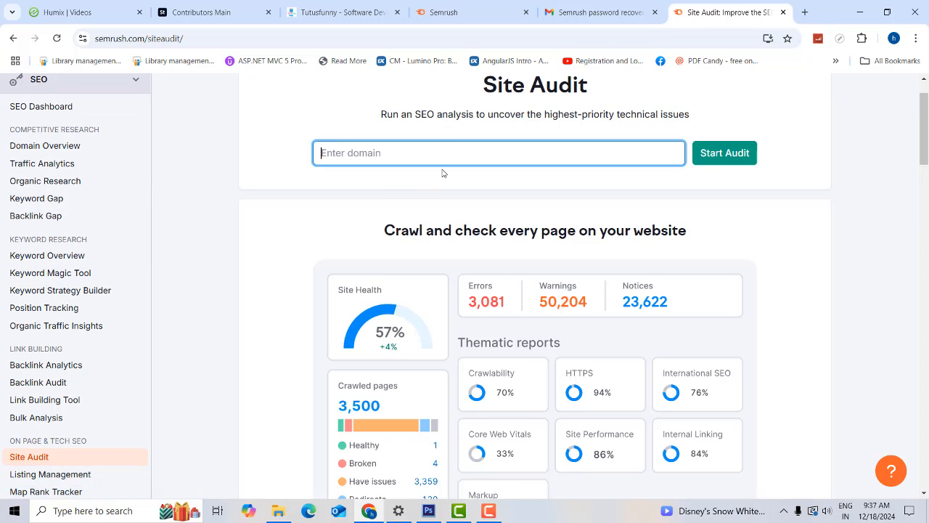
left_click(351, 12)
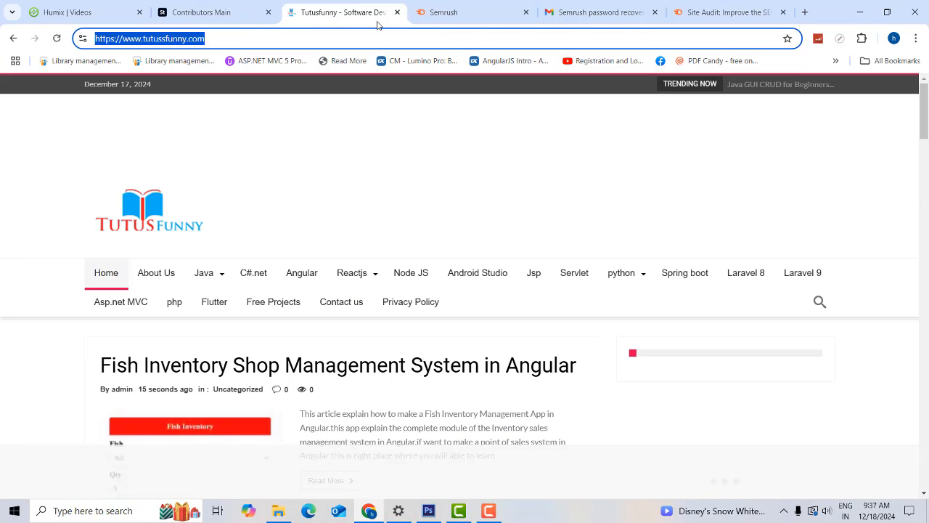
left_click(458, 14)
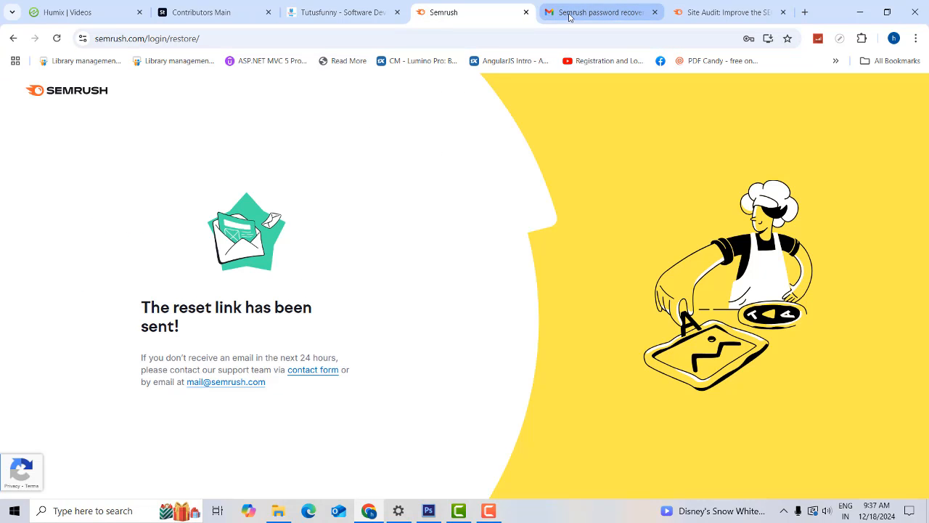
left_click(711, 12)
left_click(639, 154)
type("https://www.tutussfunny.com/")
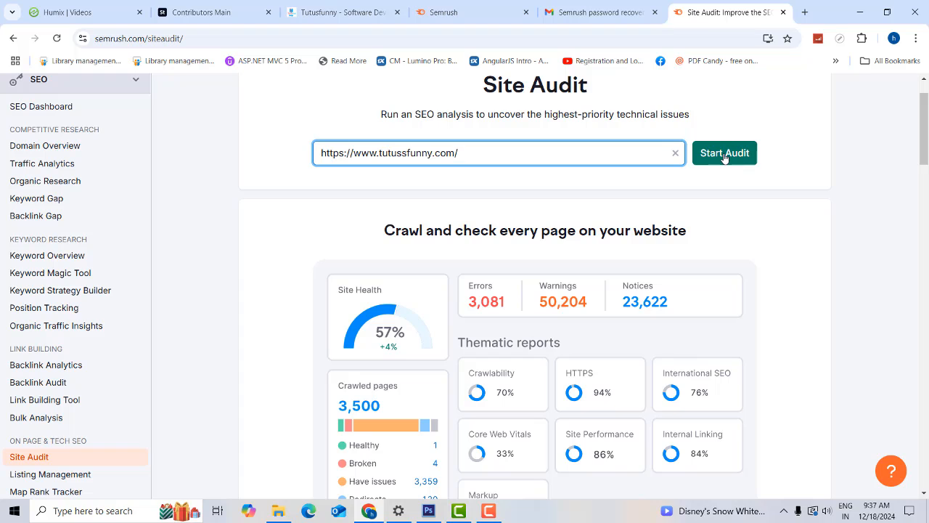
left_click(724, 156)
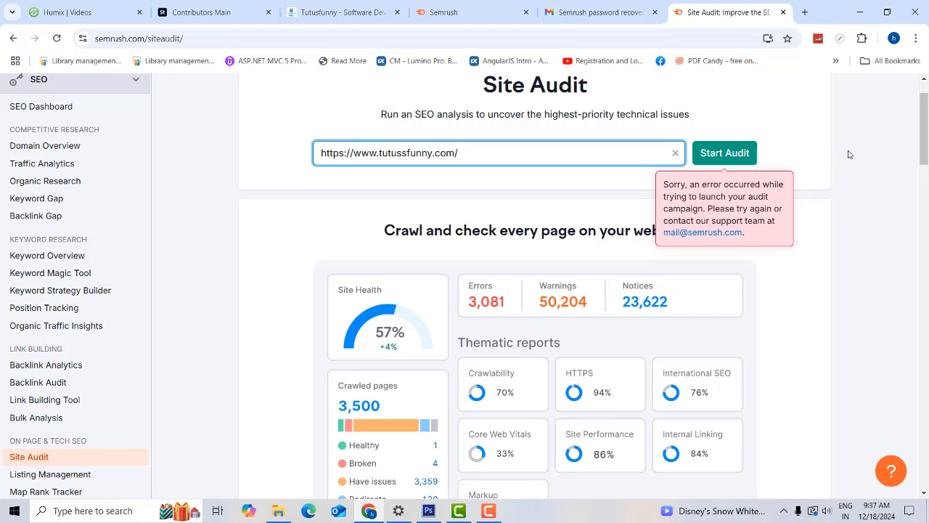
key("BackSpace")
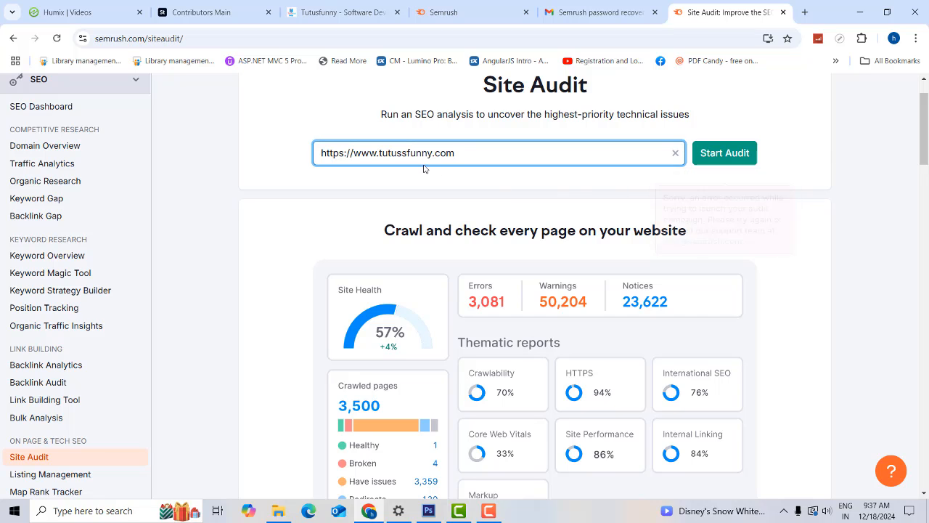
left_click_drag(354, 151, 264, 150)
key("BackSpace")
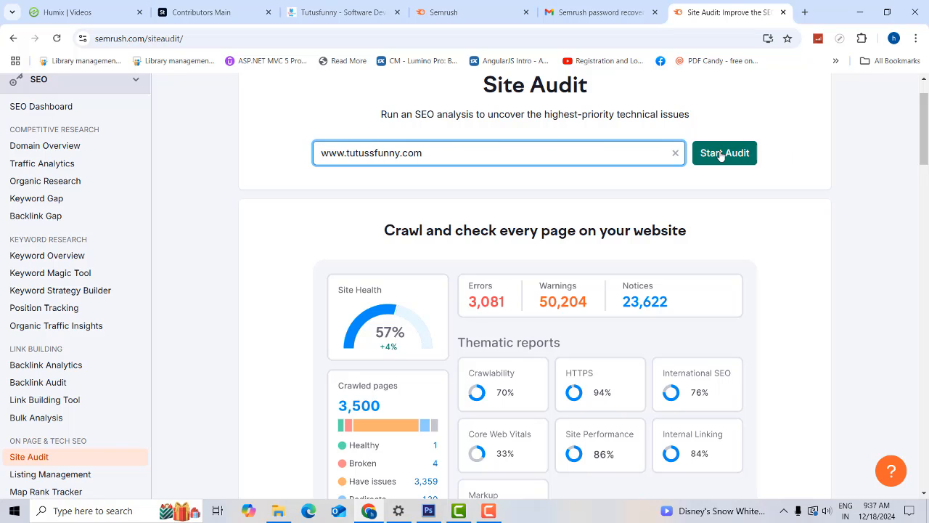
left_click(725, 152)
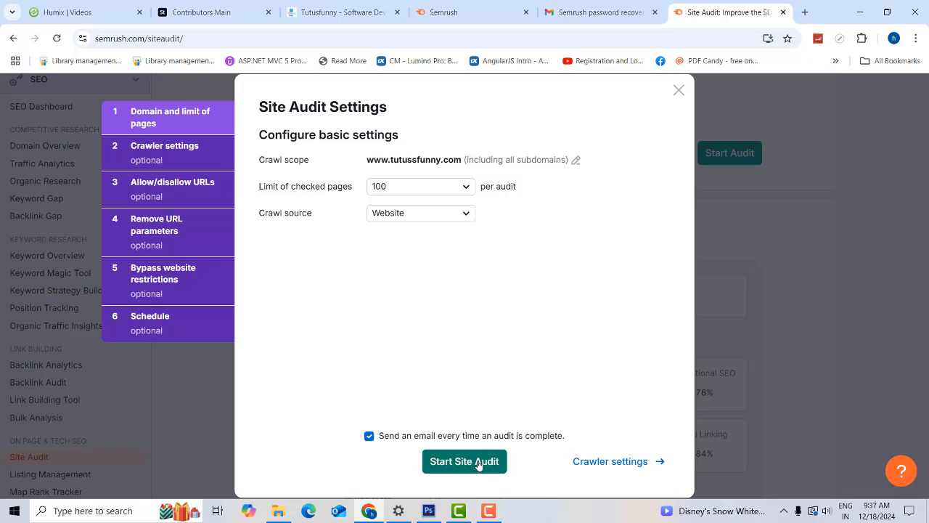
left_click(465, 462)
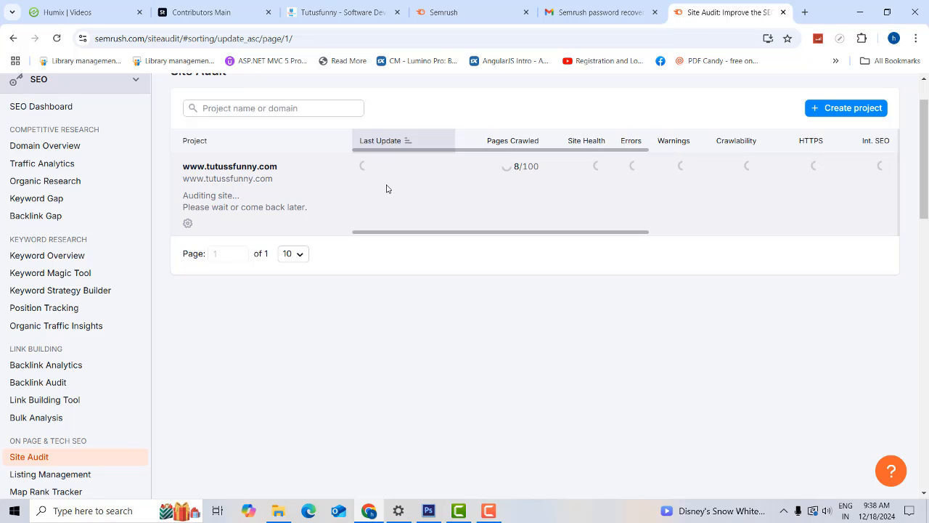
scroll(569, 261, "up", 1)
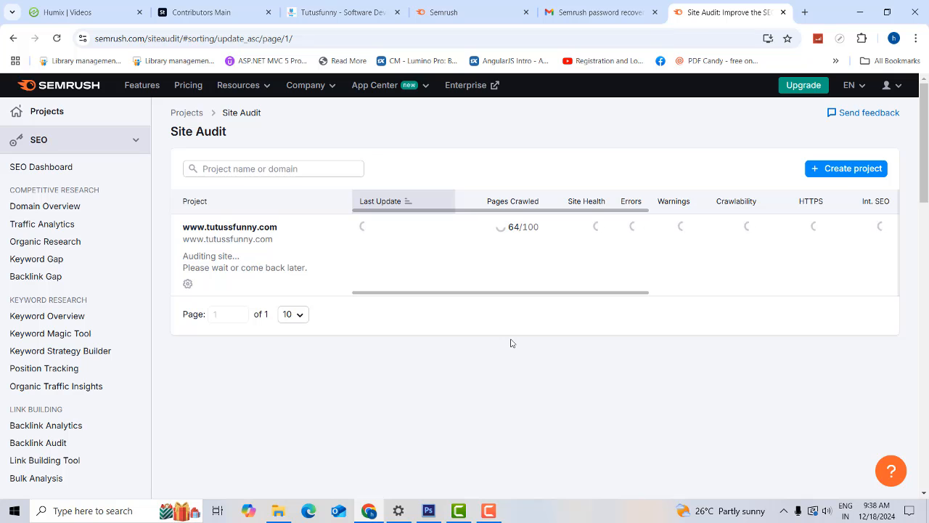
scroll(100, 353, "down", 5)
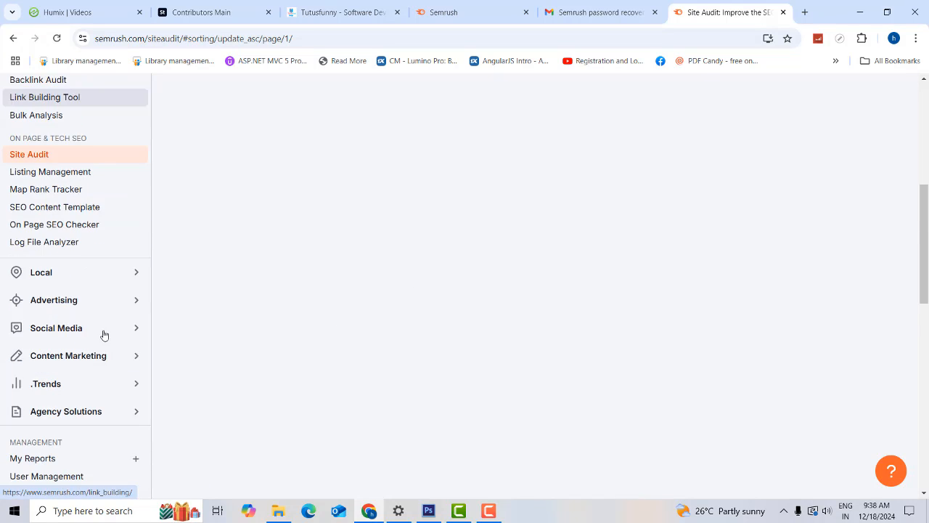
scroll(104, 331, "up", 4)
scroll(534, 329, "up", 1)
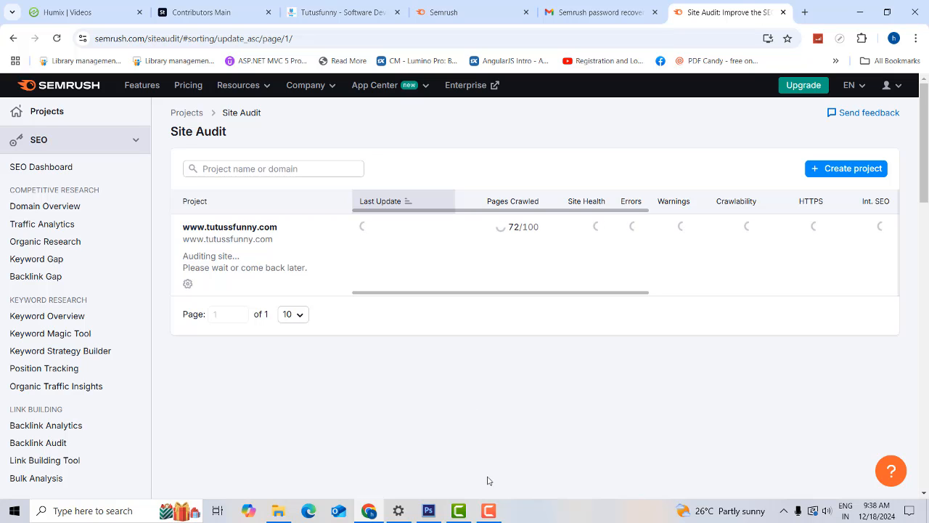
left_click(489, 510)
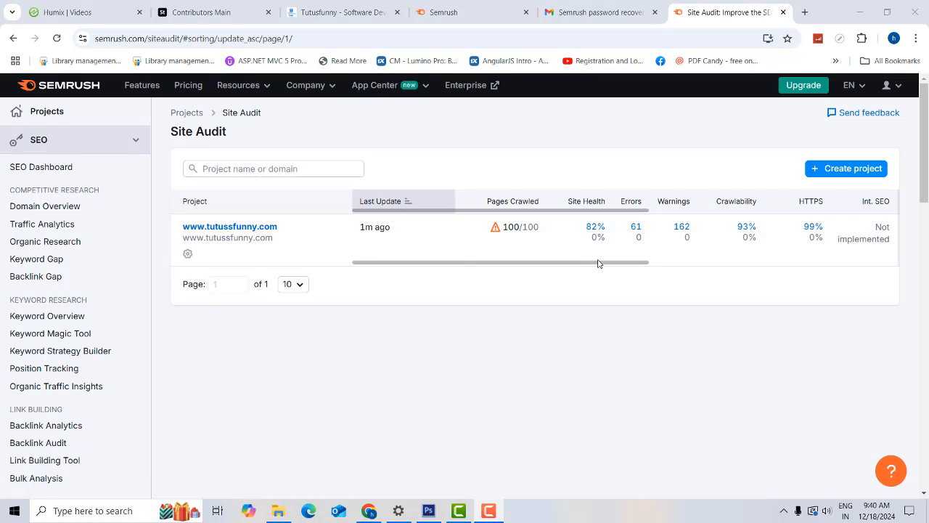
scroll(601, 263, "right", 3)
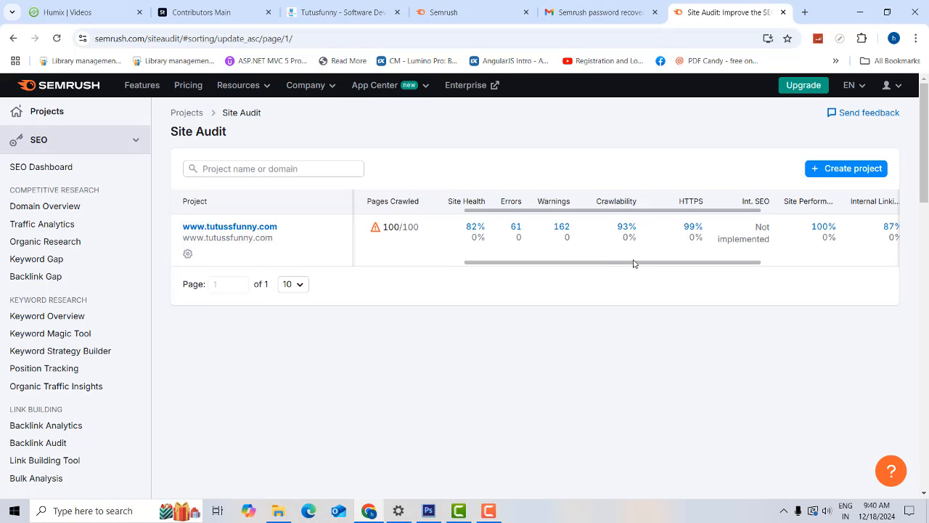
left_click(516, 228)
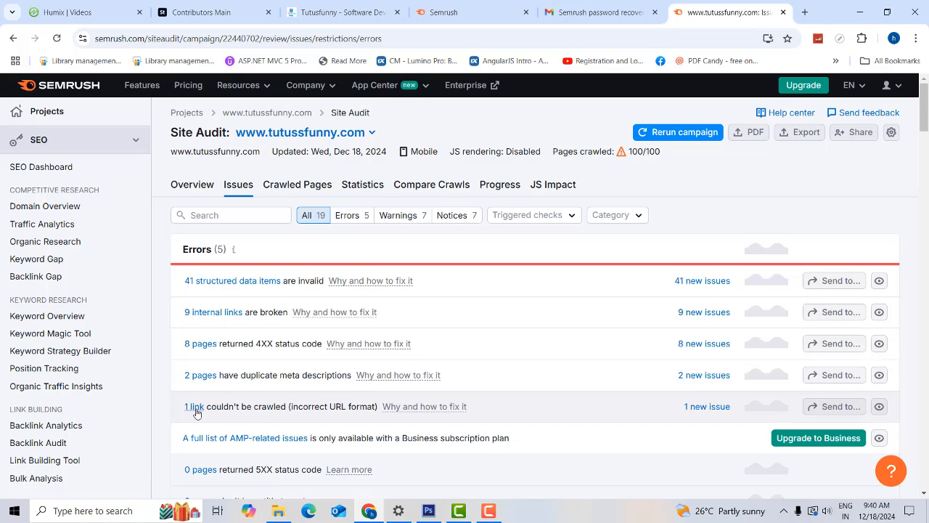
scroll(201, 415, "down", 3)
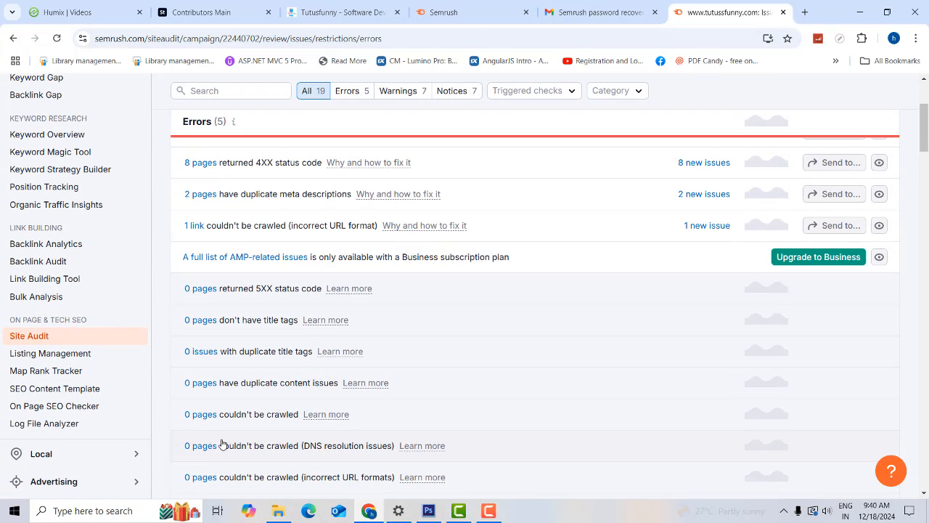
scroll(243, 373, "up", 2)
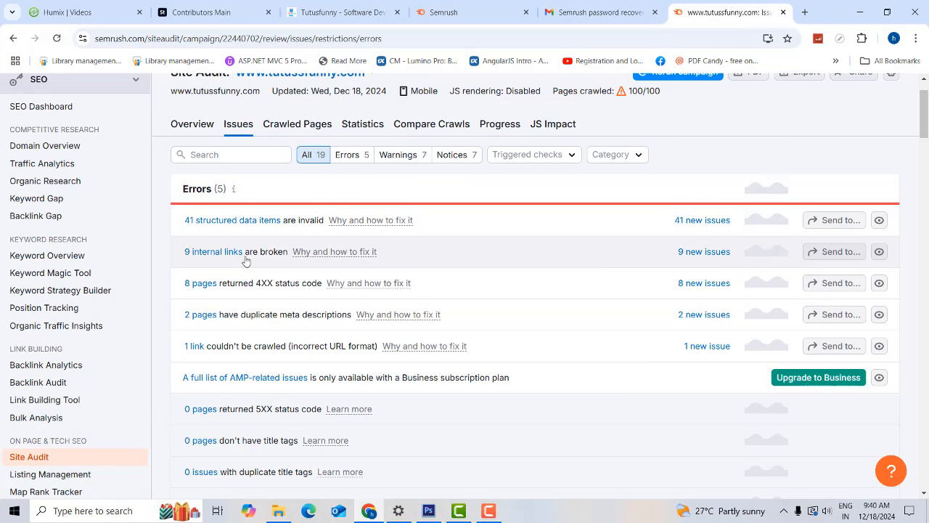
Open the invalid structured data items error and look through the list of affected pages.
left_click(238, 222)
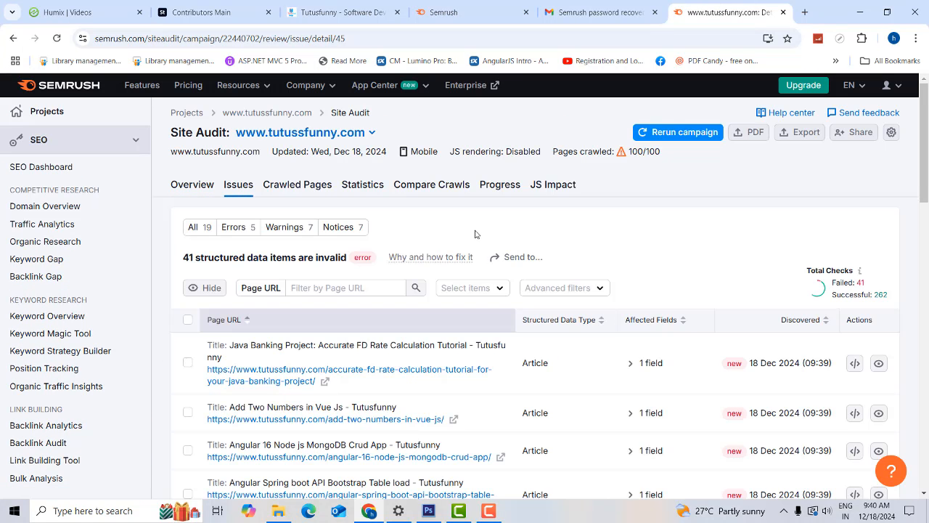
scroll(549, 293, "down", 1)
scroll(549, 293, "down", 1)
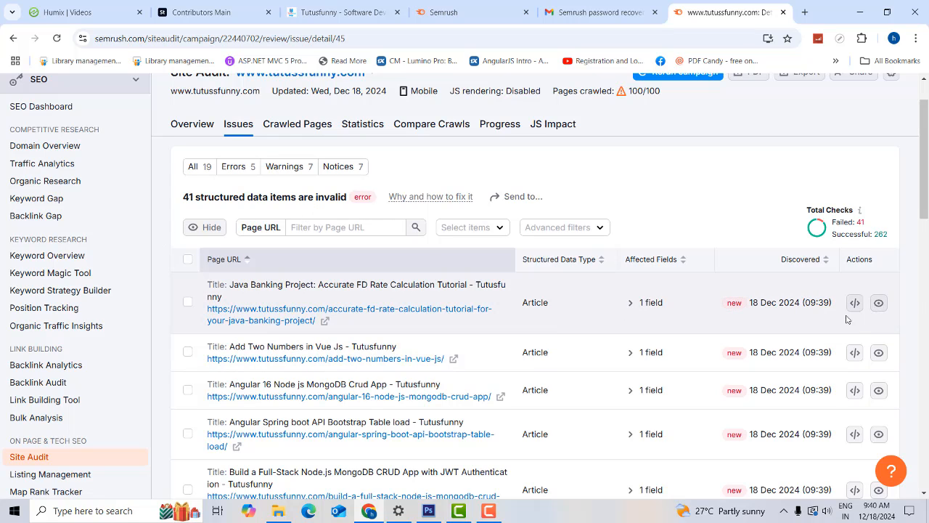
scroll(781, 327, "down", 1)
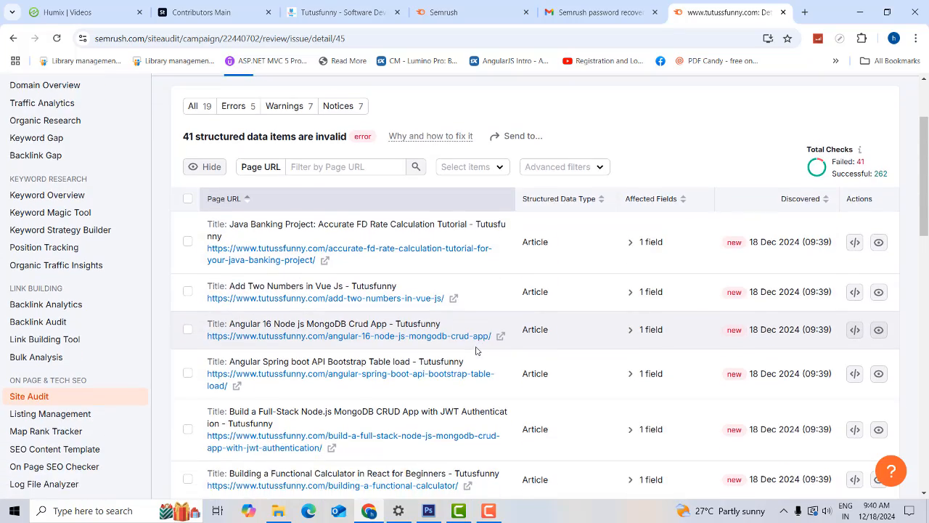
scroll(476, 351, "down", 6)
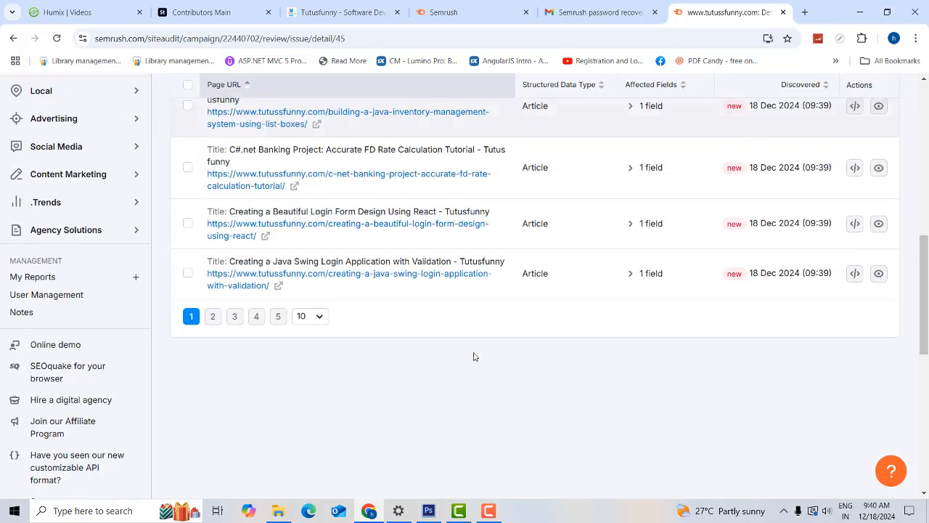
scroll(474, 357, "up", 7)
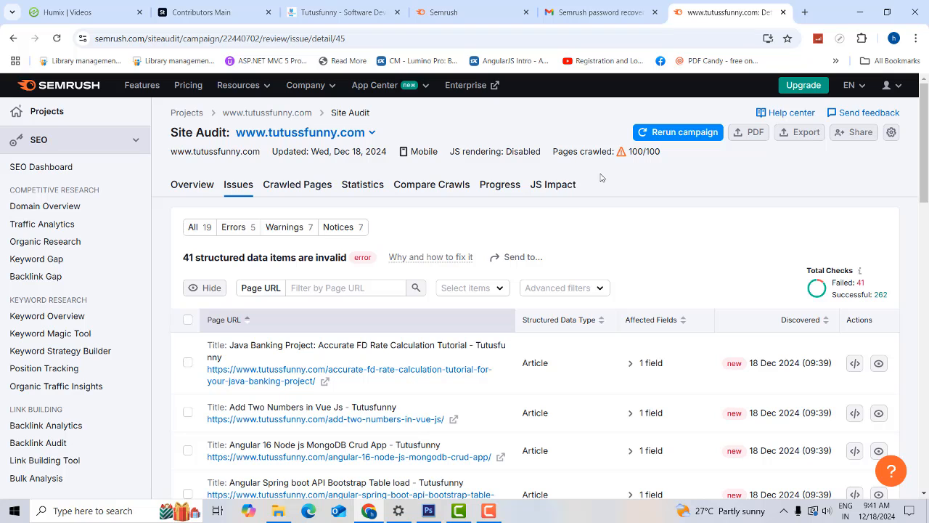
Filter the audit issues to warnings only and look through the whole list.
left_click(295, 231)
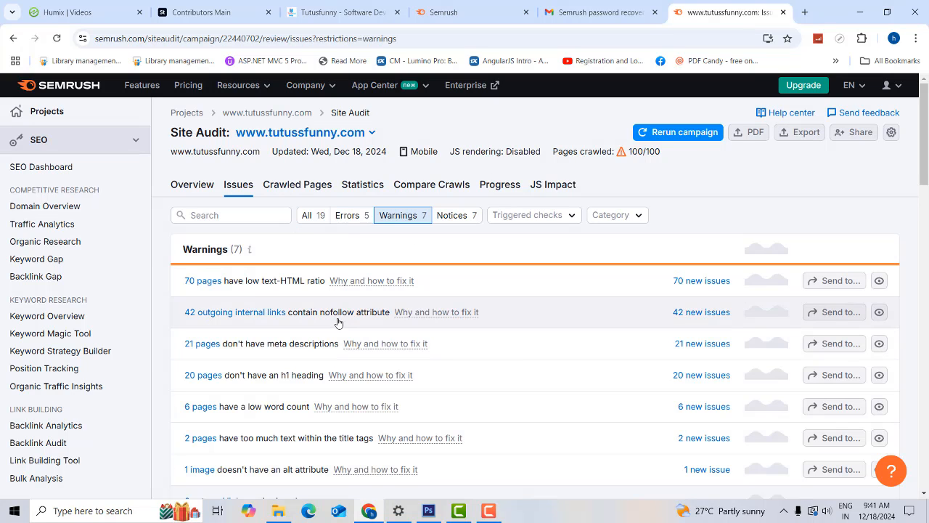
scroll(309, 378, "down", 3)
scroll(309, 382, "down", 6)
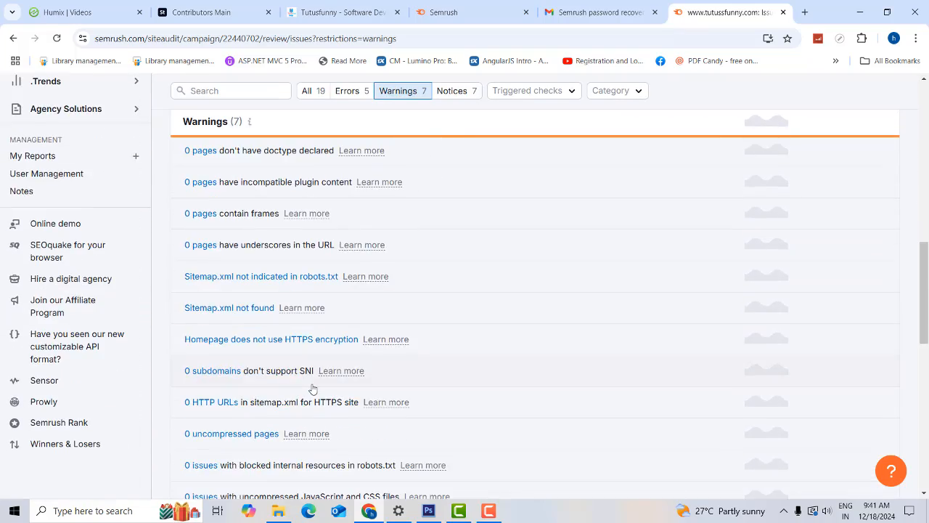
scroll(313, 390, "up", 9)
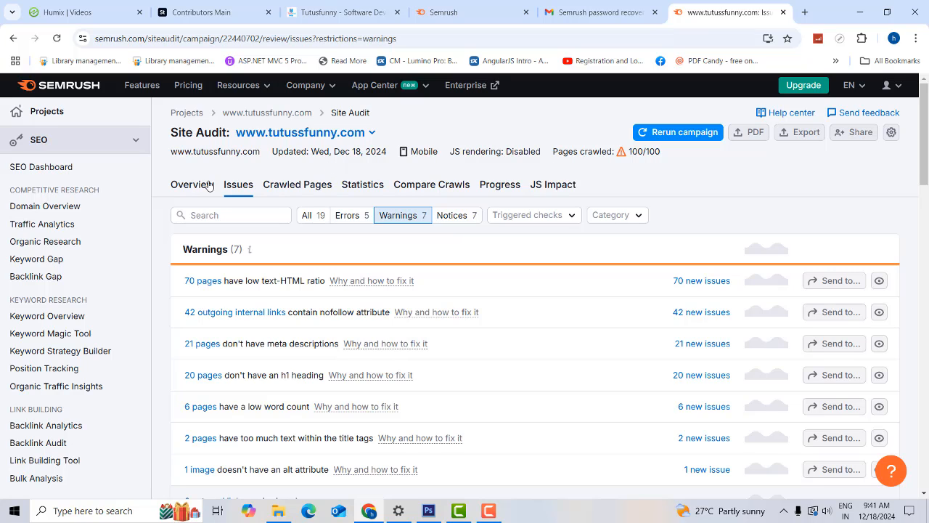
Return to the unfiltered issues list and read why structured data items are invalid and how to fix them.
left_click(13, 38)
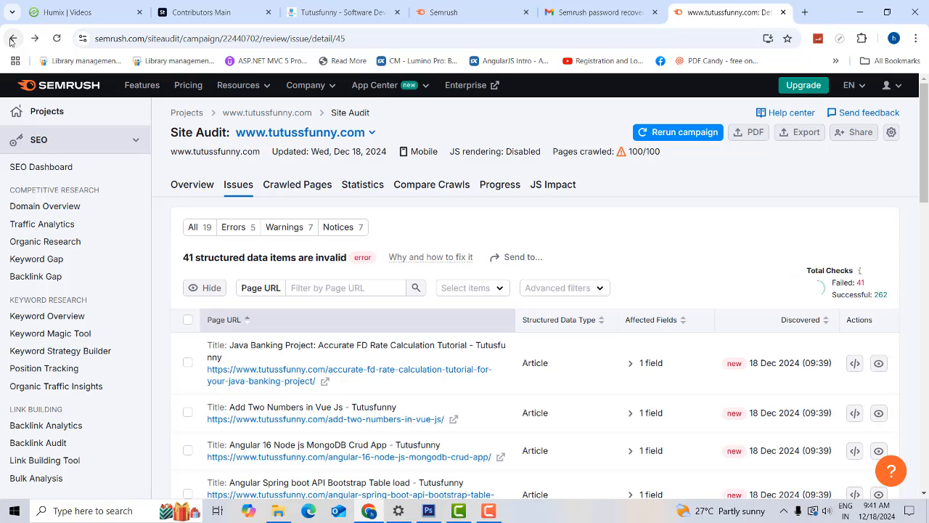
left_click(13, 39)
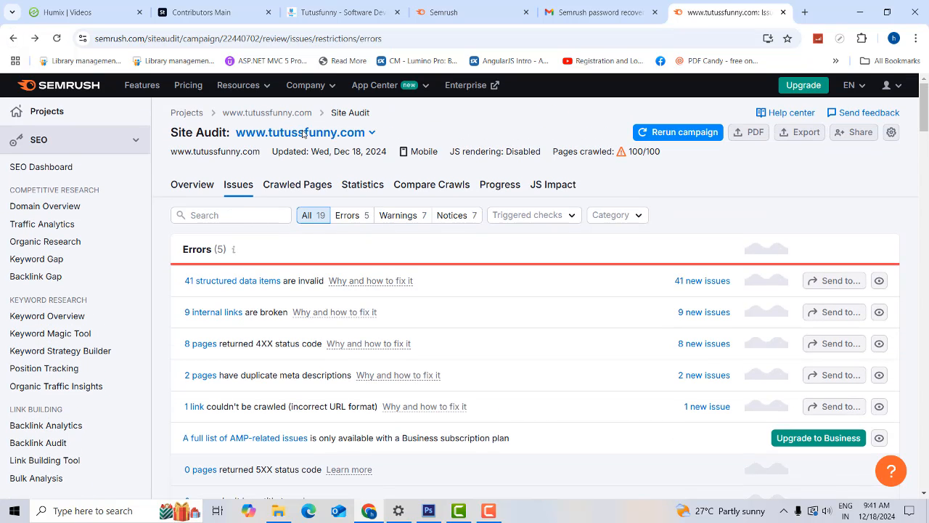
left_click(12, 39)
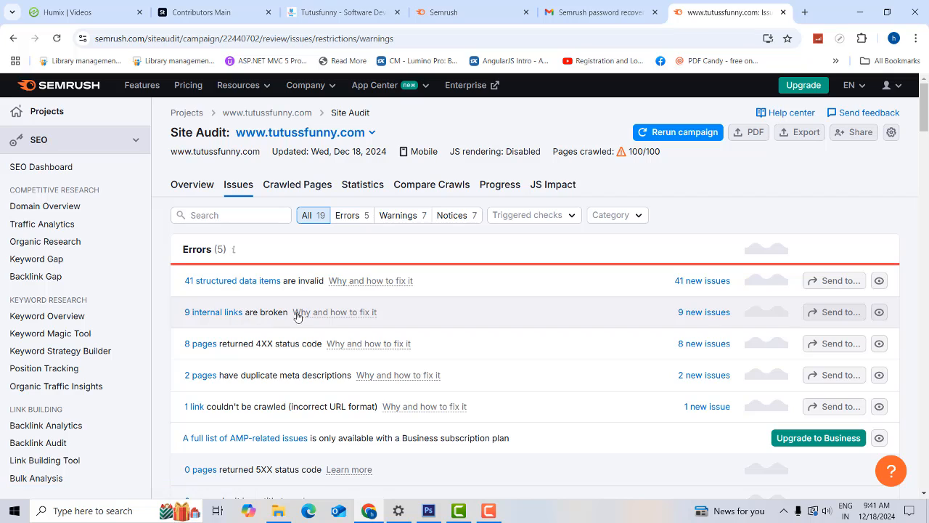
left_click(365, 283)
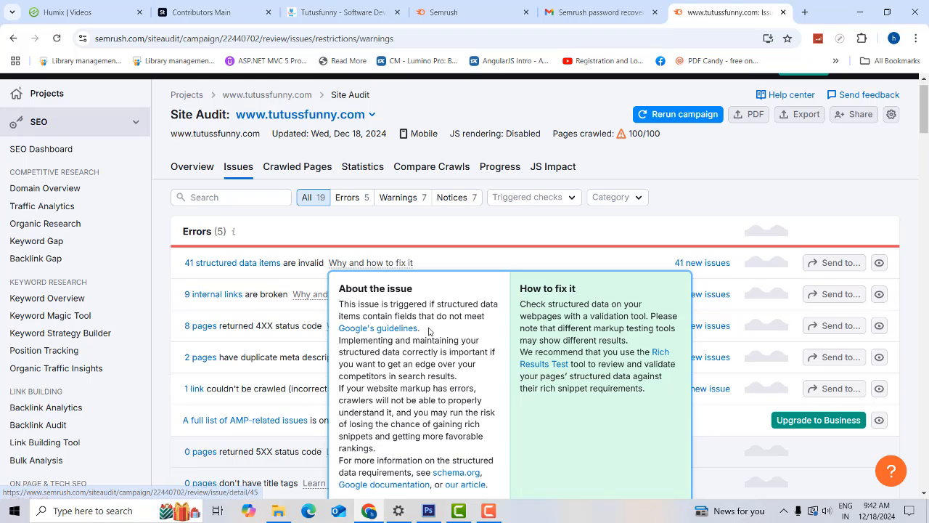
scroll(402, 369, "down", 1)
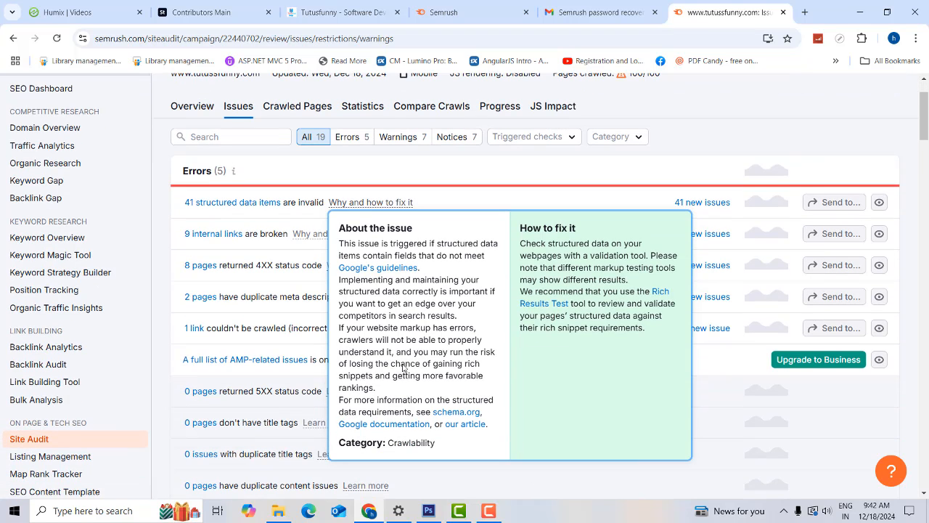
Reopen the details of the invalid structured data items and examine the affected page URLs, data types and fields.
left_click(243, 202)
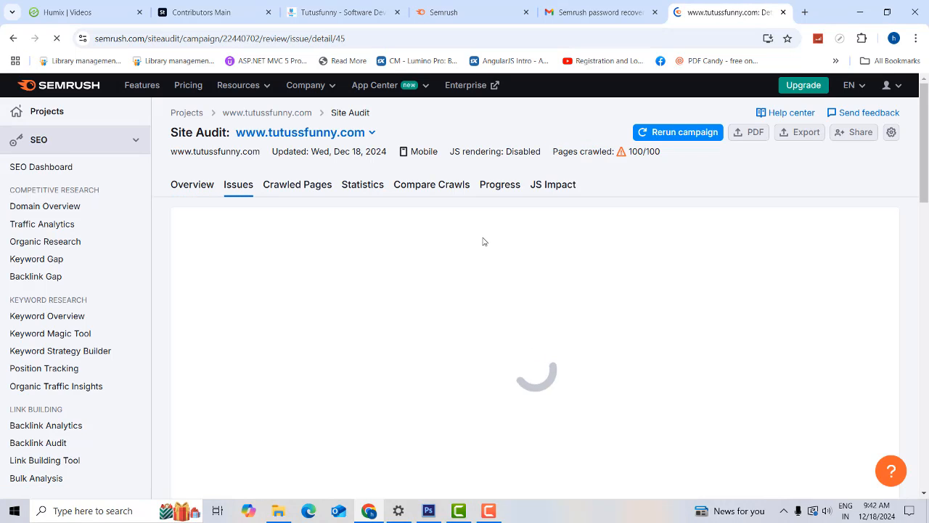
scroll(430, 289, "down", 1)
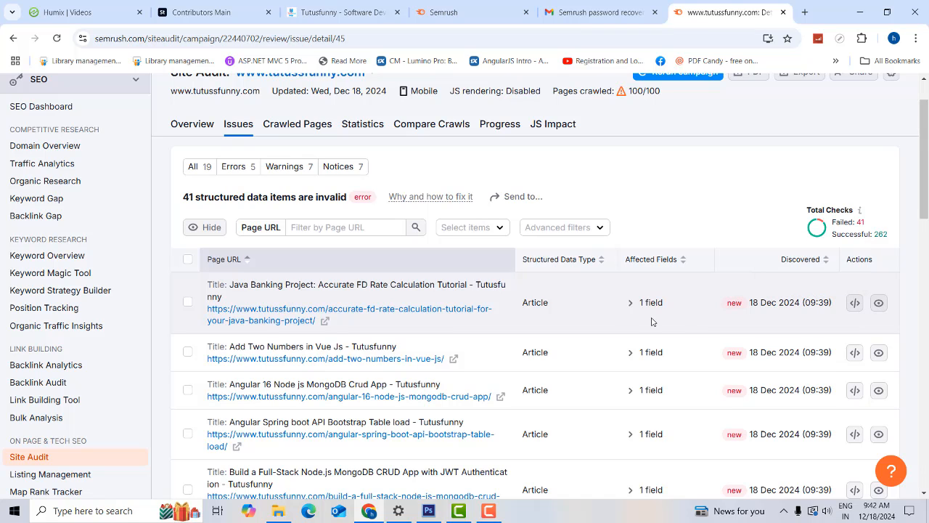
scroll(614, 304, "up", 1)
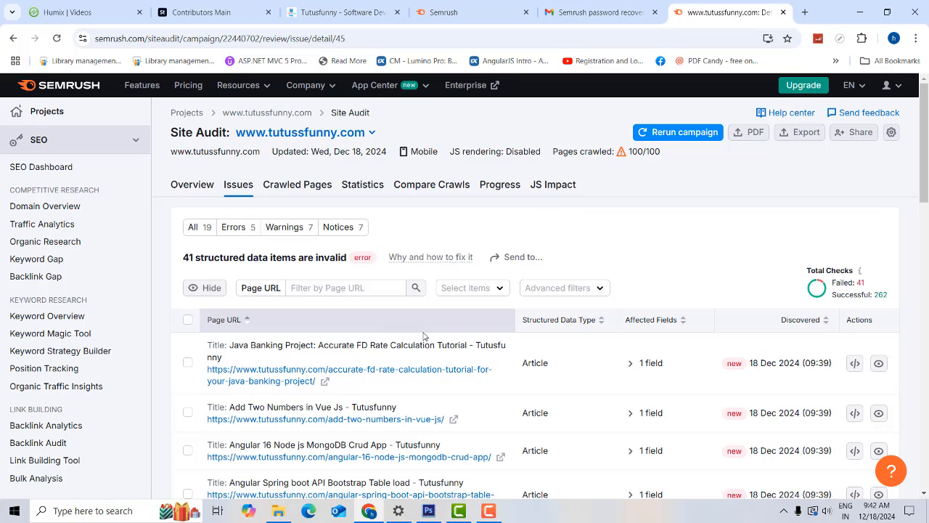
scroll(414, 327, "down", 5)
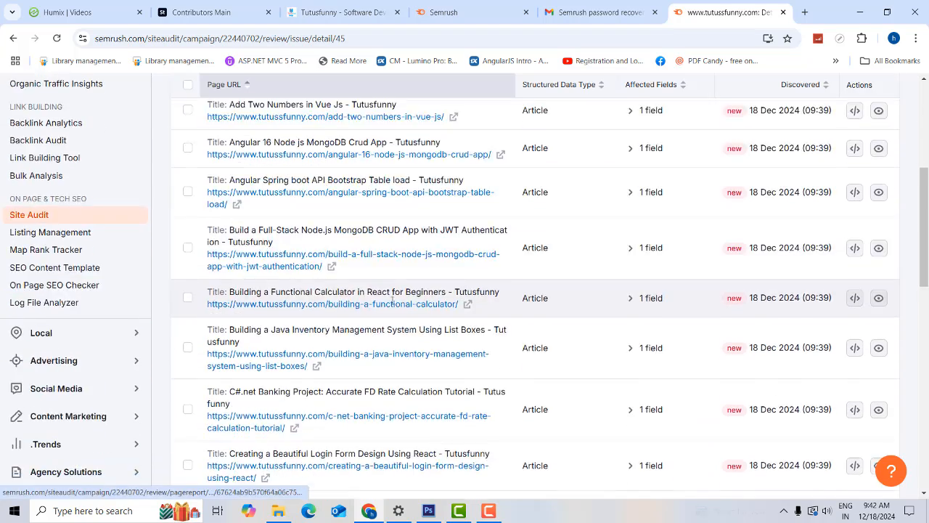
scroll(392, 299, "down", 3)
scroll(324, 309, "up", 3)
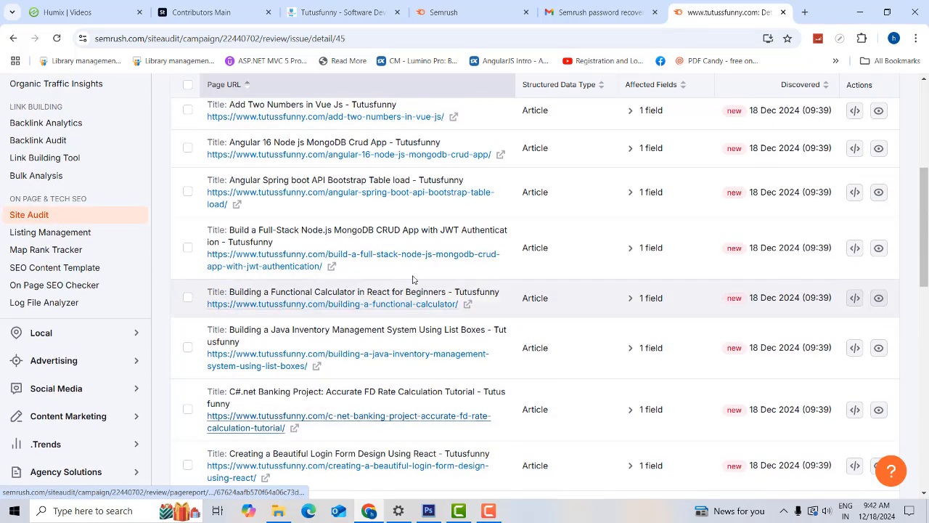
scroll(436, 278, "up", 4)
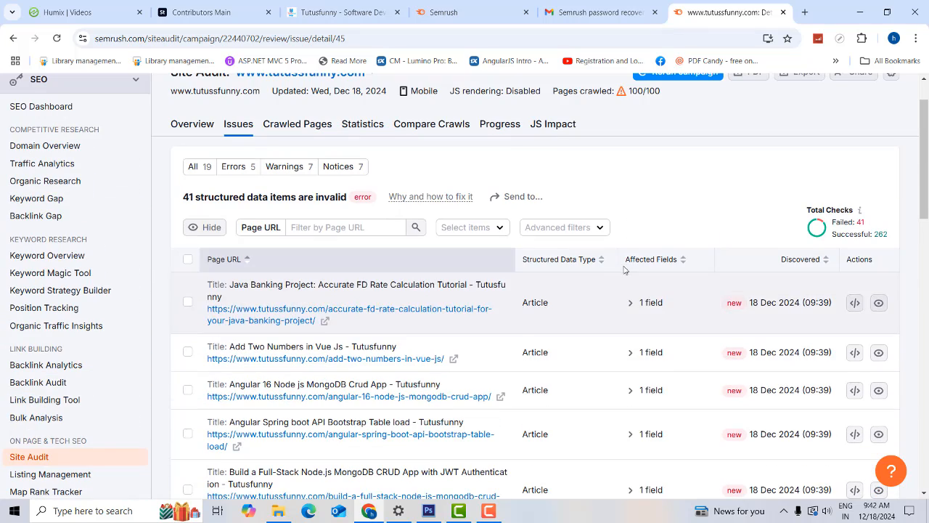